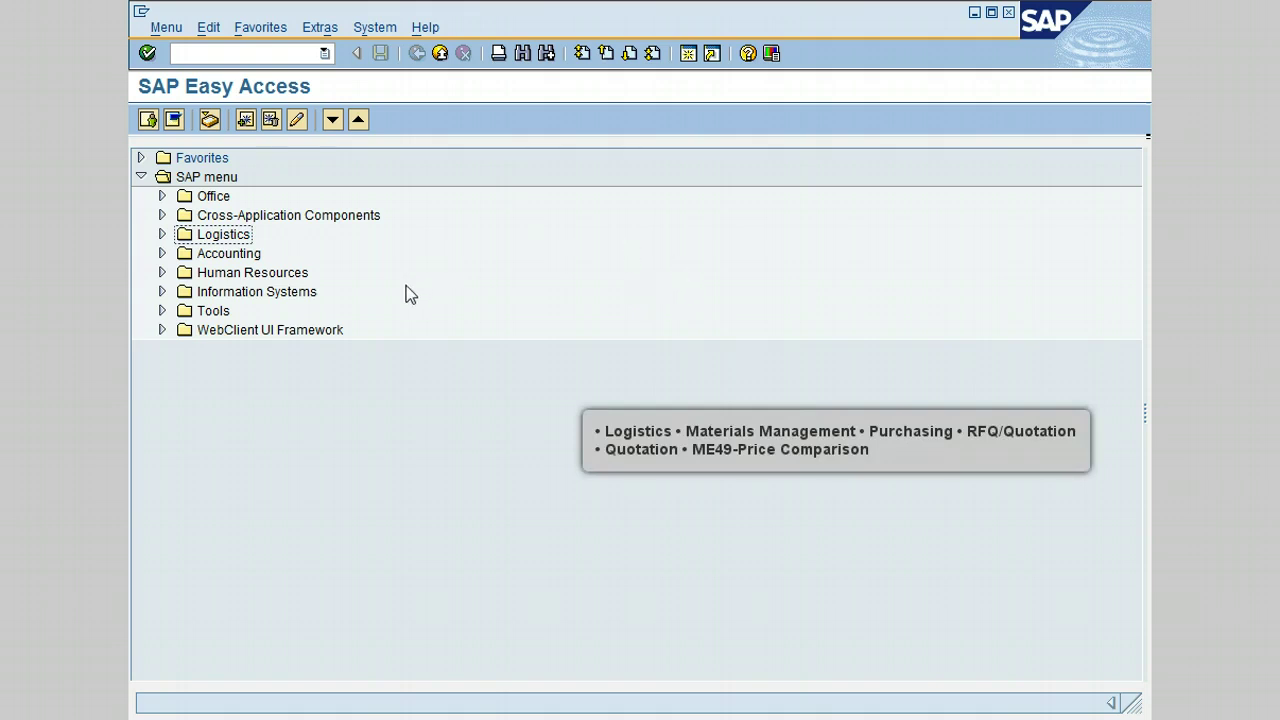
Step: Open the ME49 Price Comparison transaction under Logistics, Materials Management, Purchasing, RFQ/Quotation, Quotation
click(162, 234)
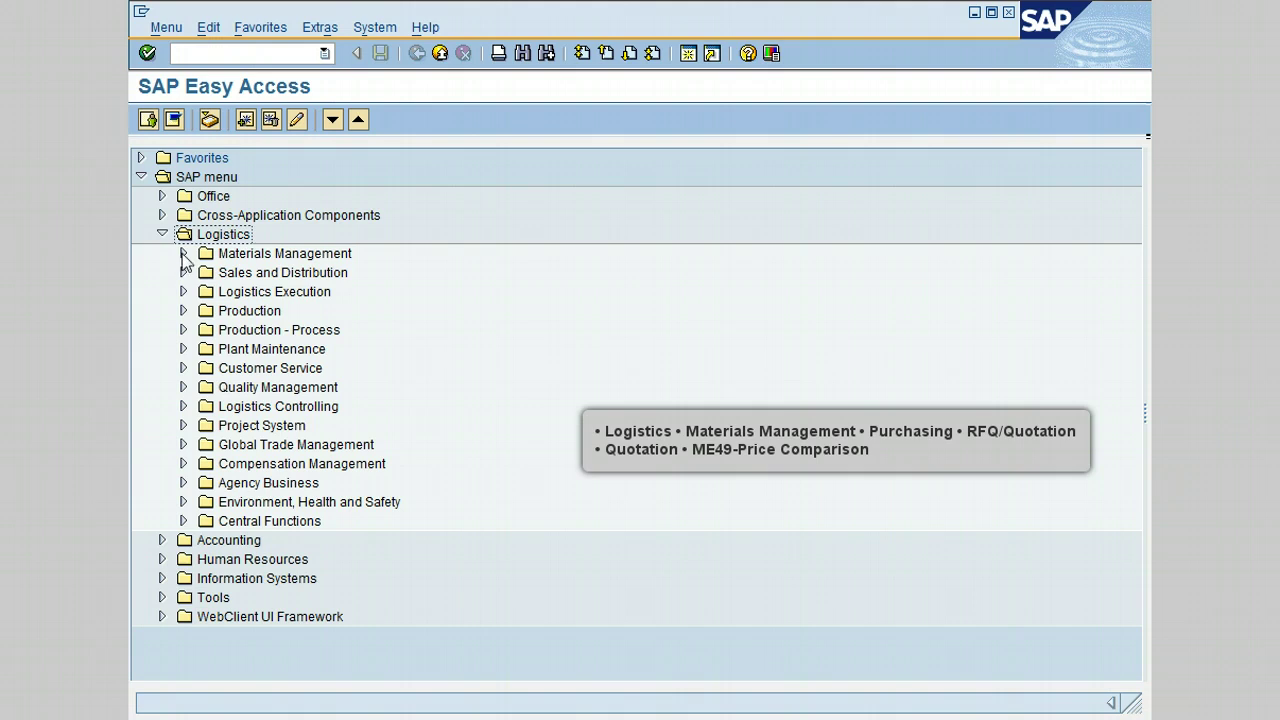
click(183, 254)
click(204, 272)
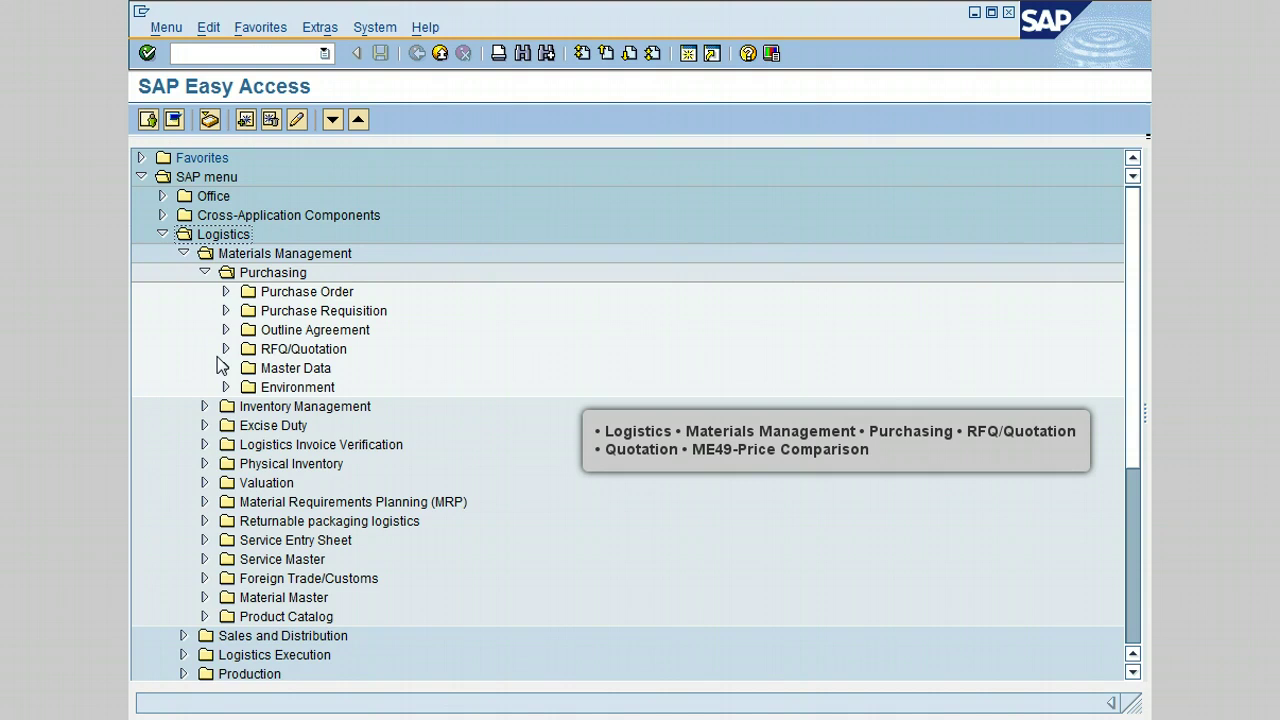
click(225, 349)
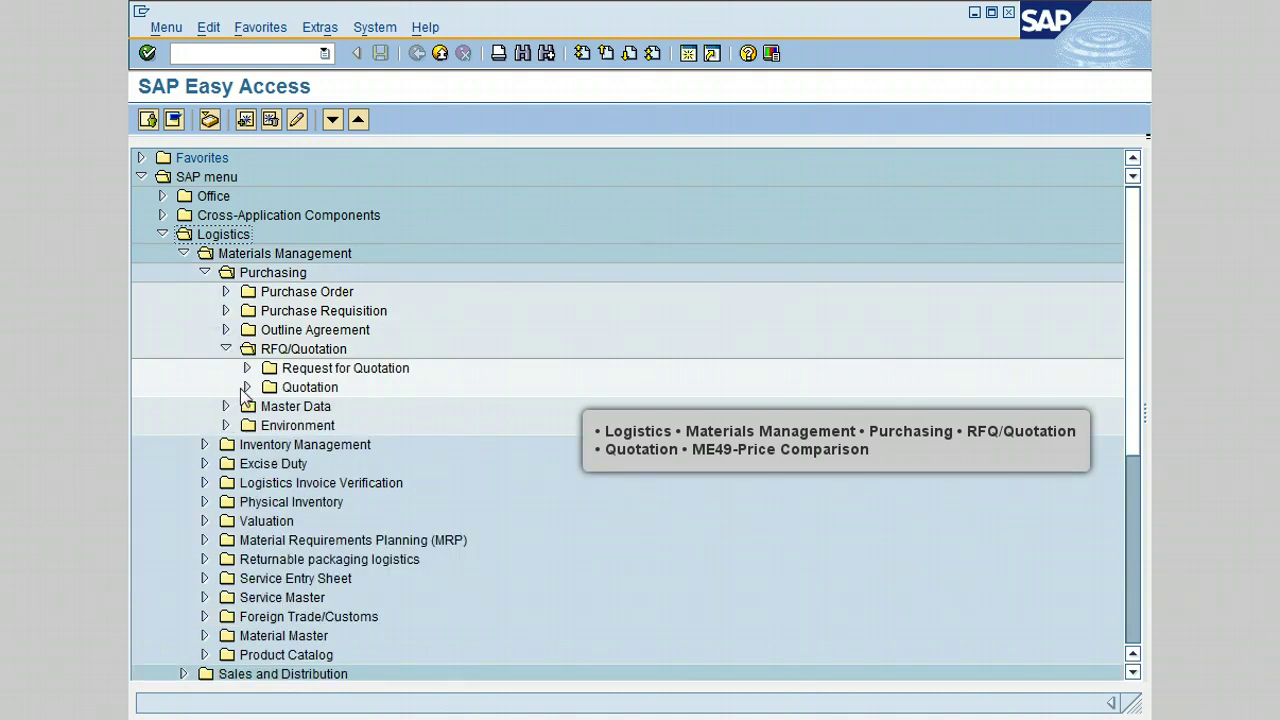
click(247, 388)
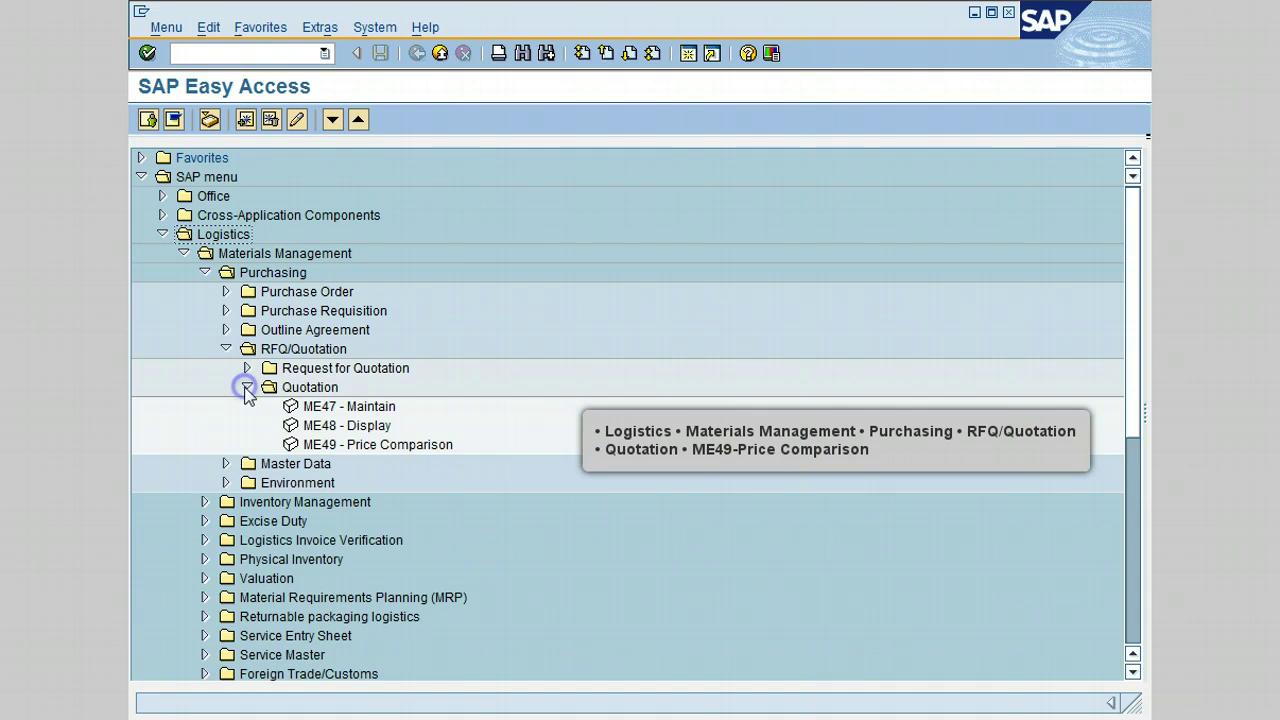
double_click(386, 446)
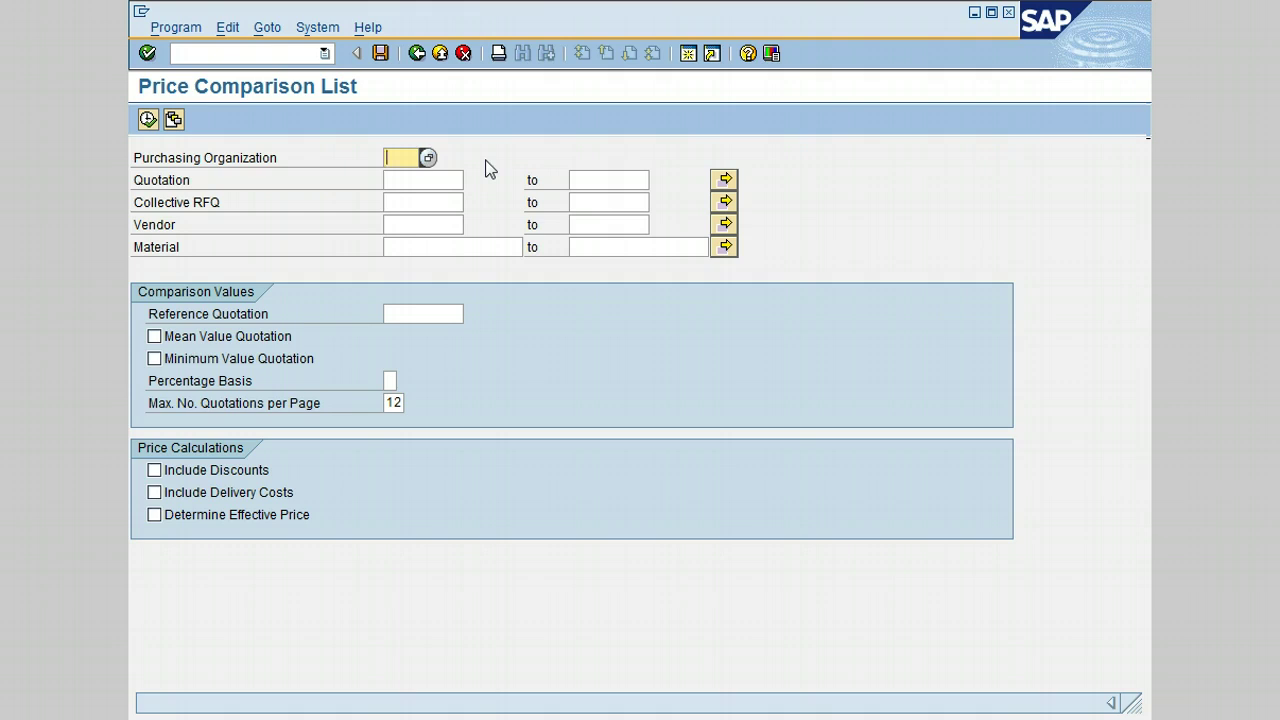
click(405, 225)
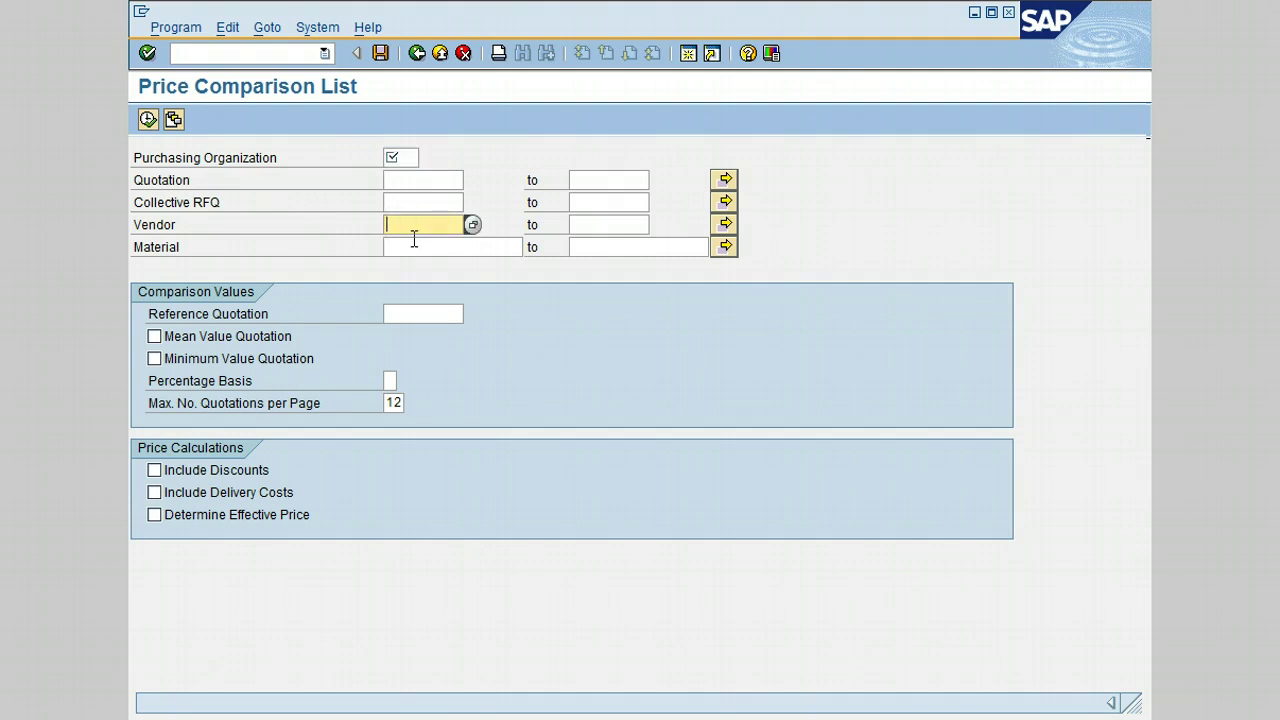
click(416, 247)
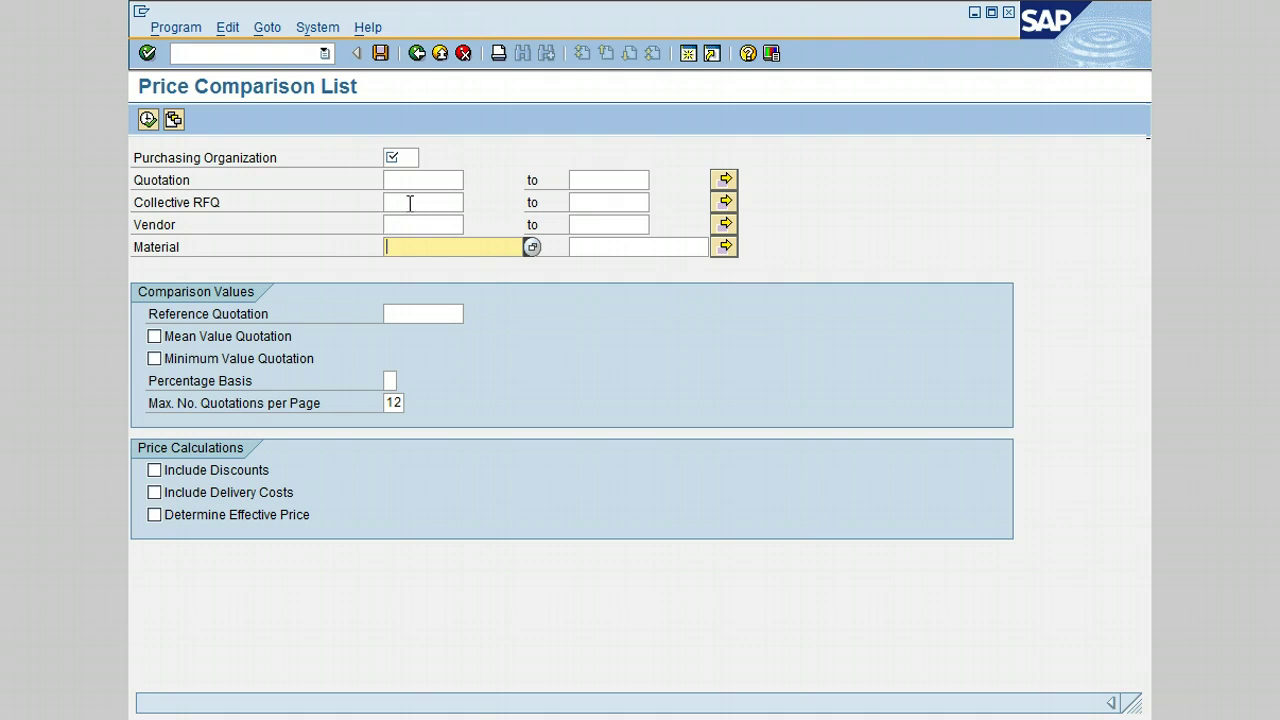
click(411, 202)
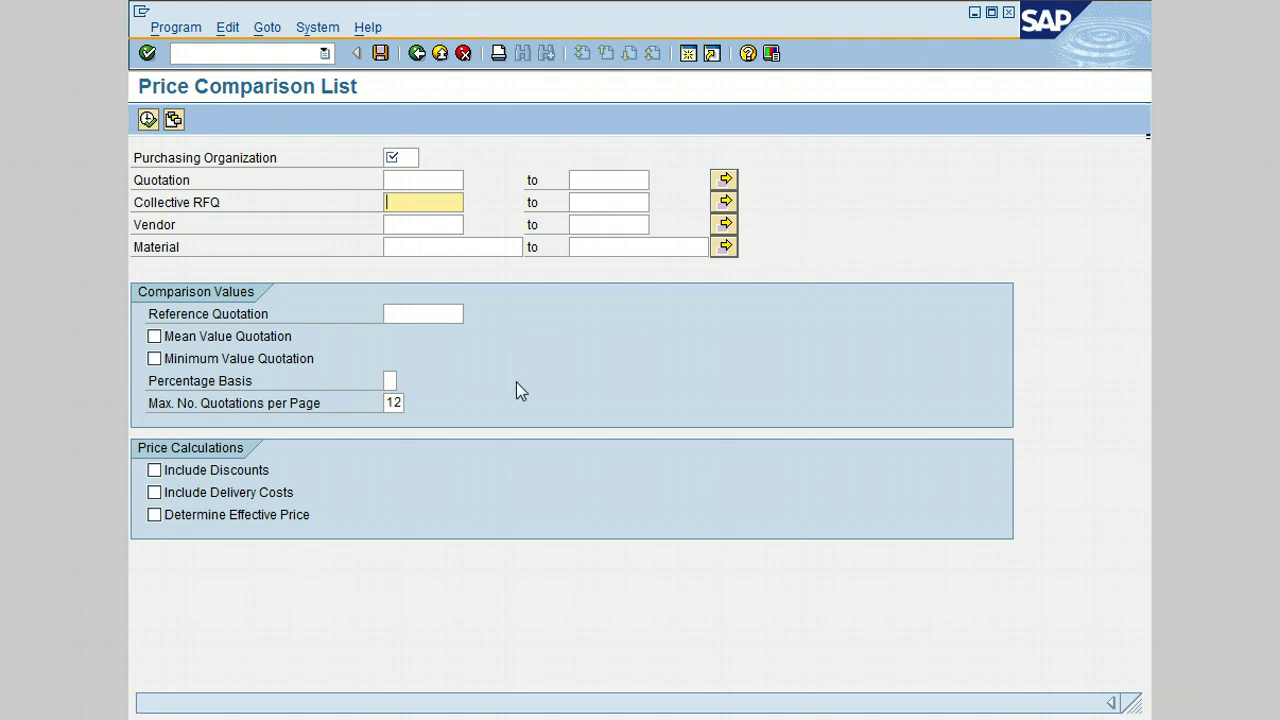
click(286, 313)
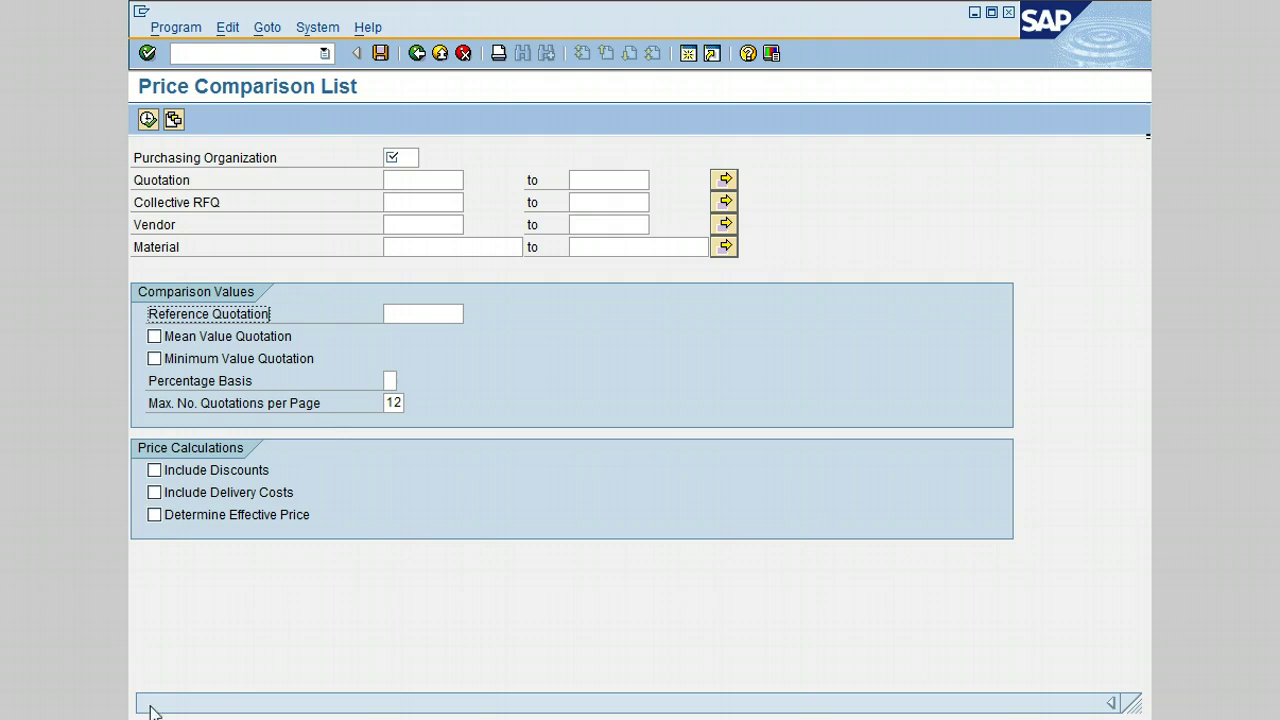
Step: Set the percentage basis to "Mean value equals 100%" and include delivery costs in the price calculations
click(390, 380)
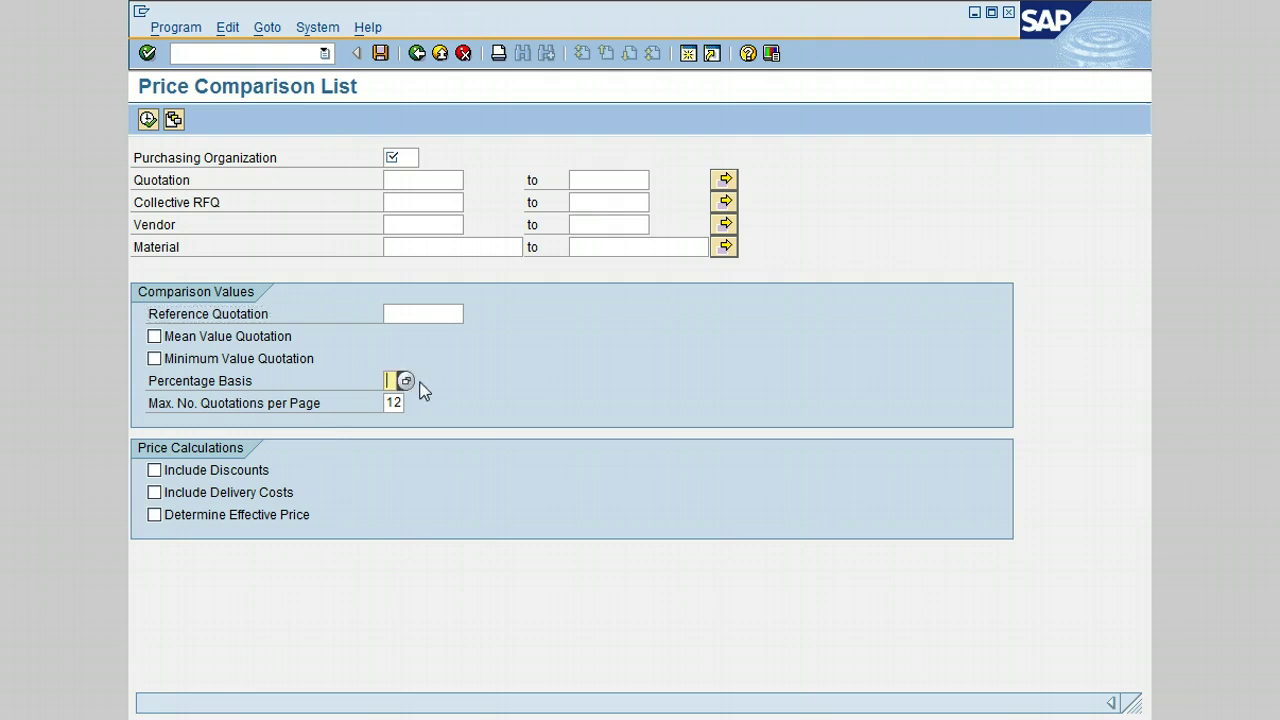
click(400, 381)
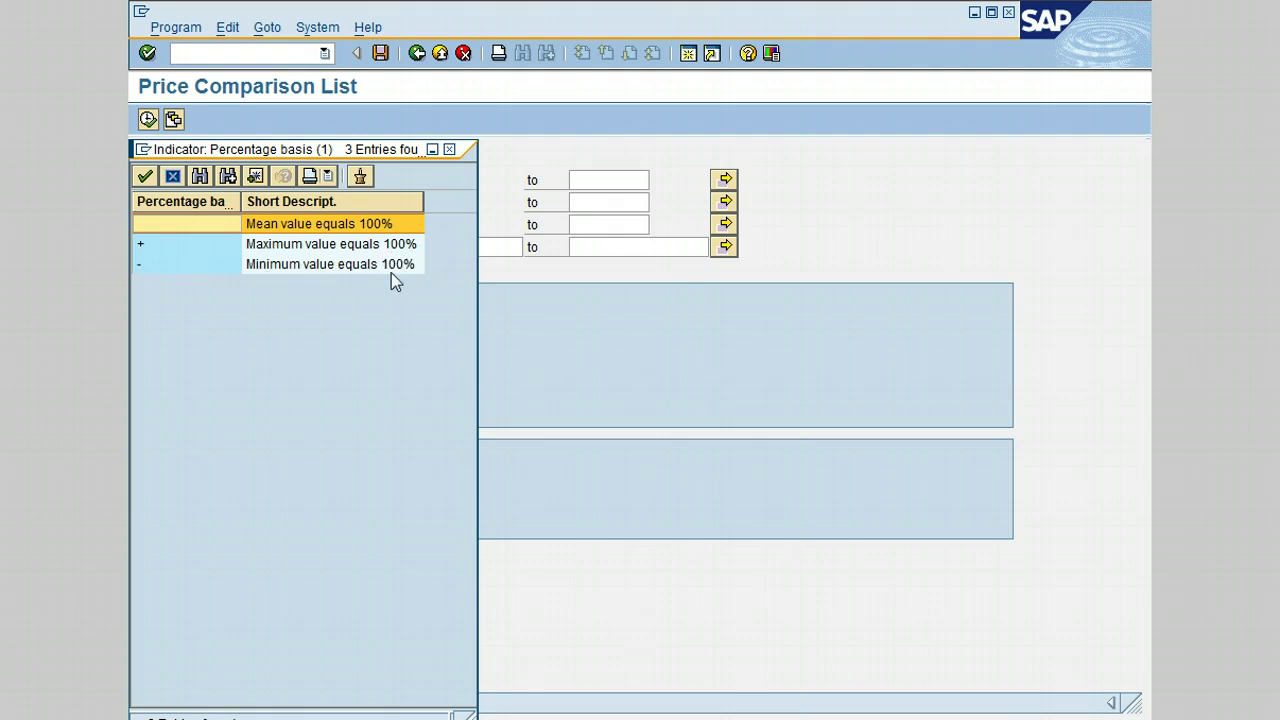
click(147, 177)
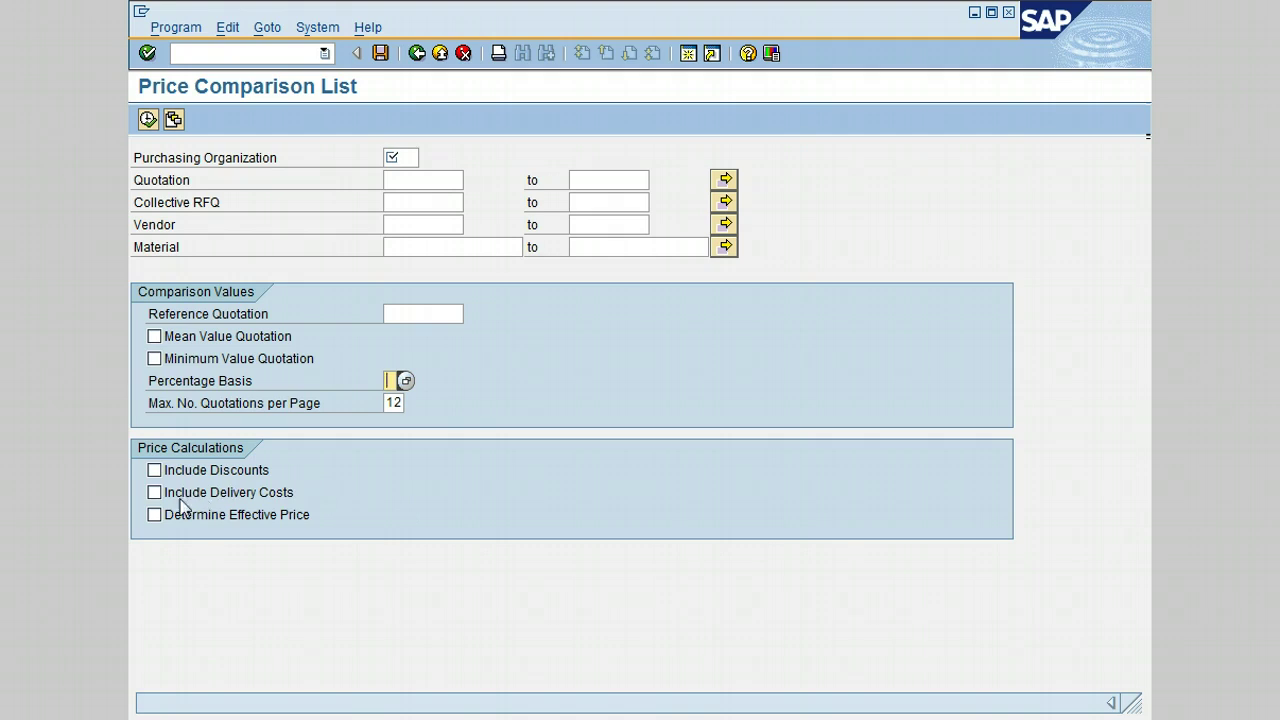
click(154, 491)
click(154, 493)
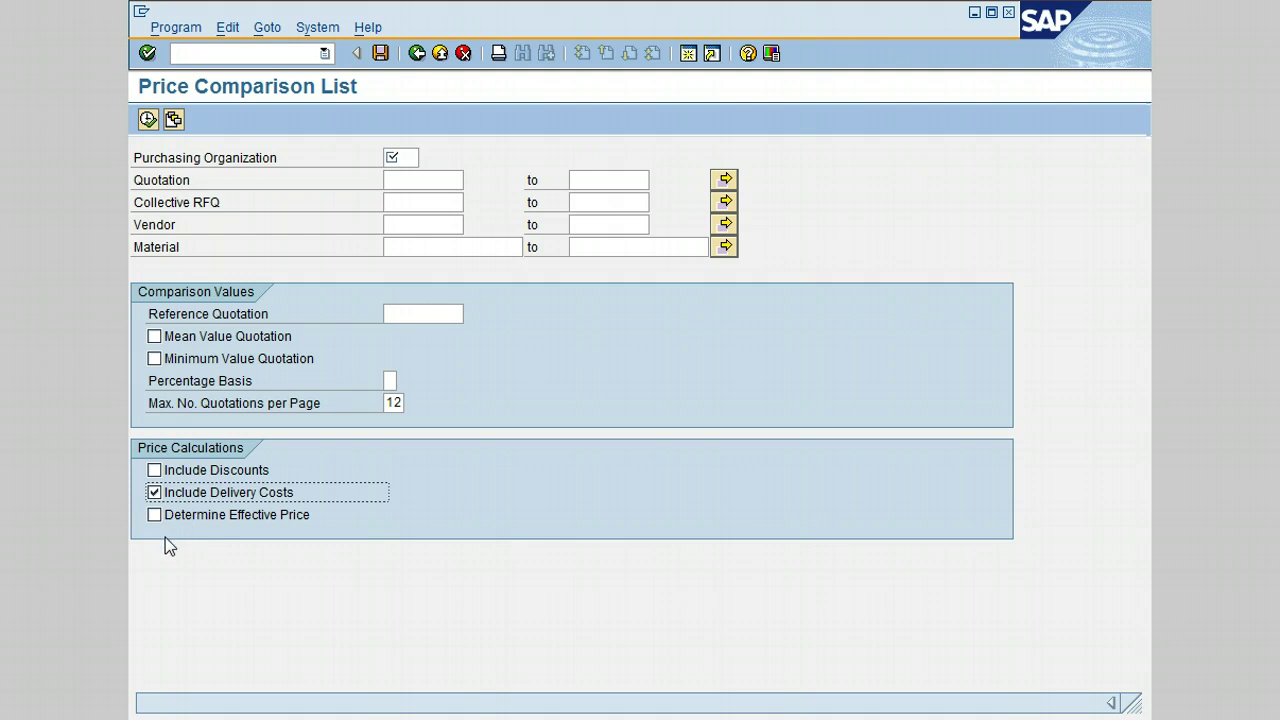
click(404, 157)
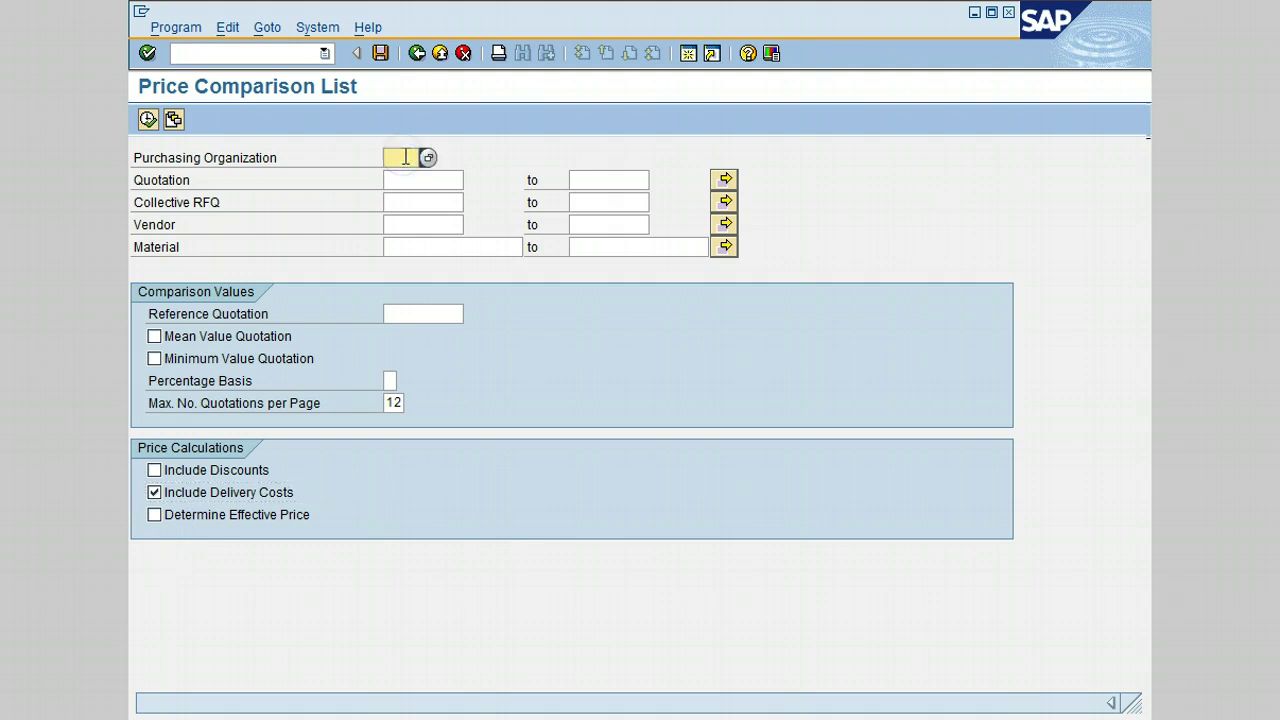
text(3000)
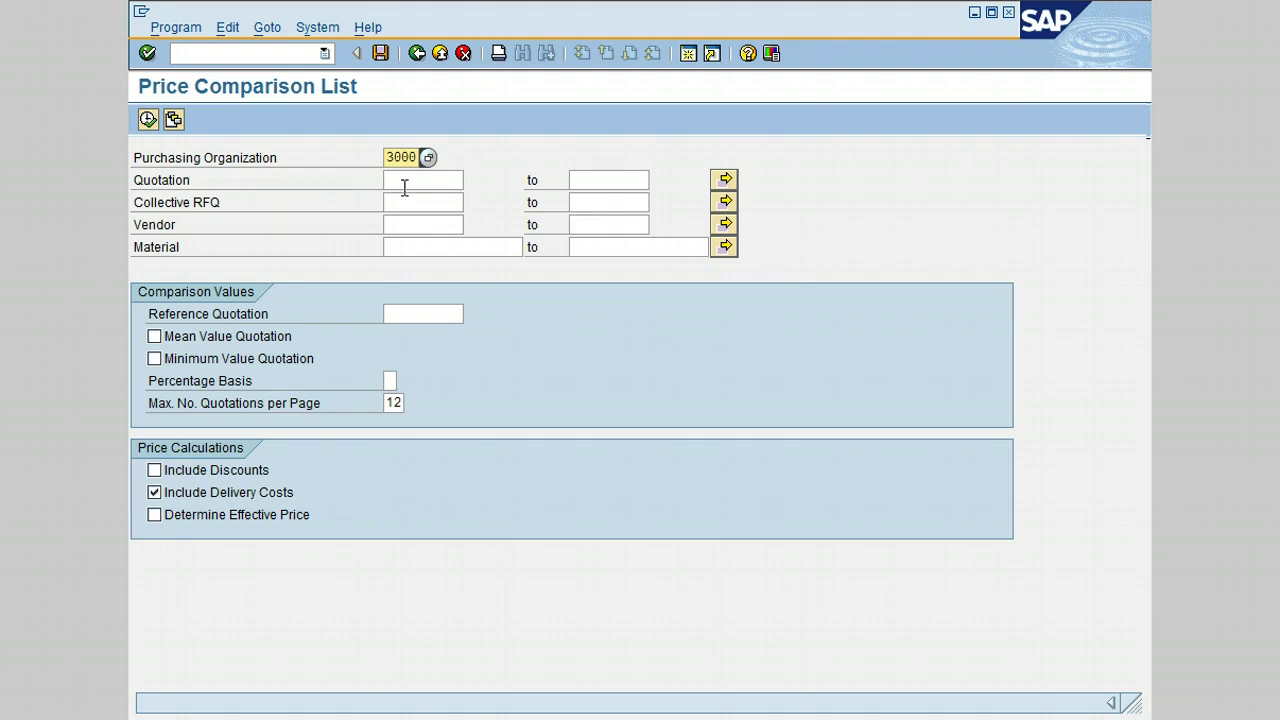
click(404, 183)
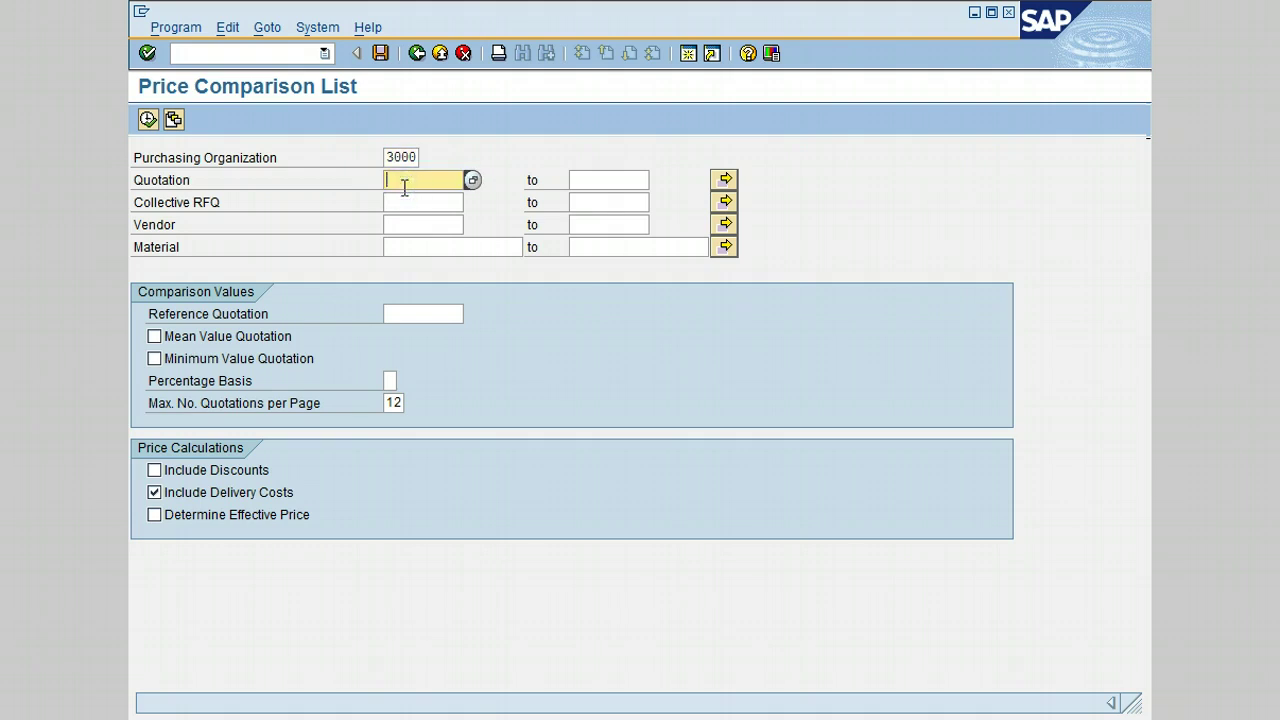
text(6)
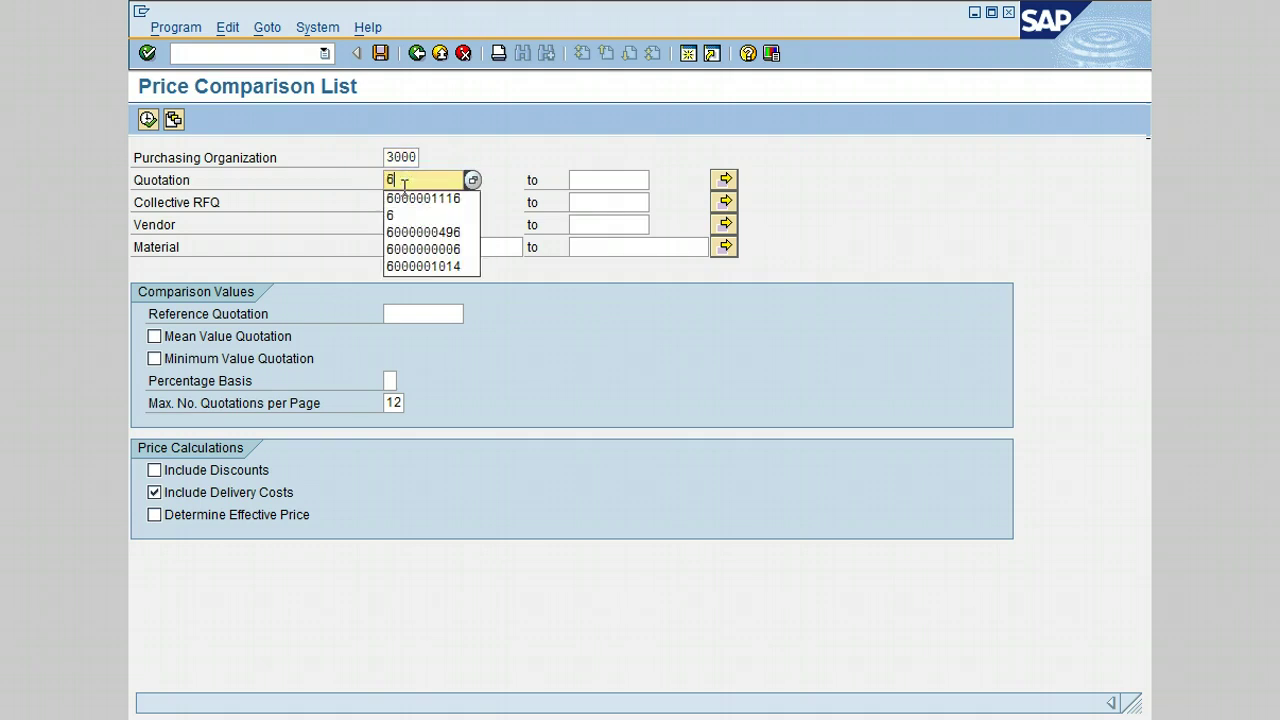
click(459, 205)
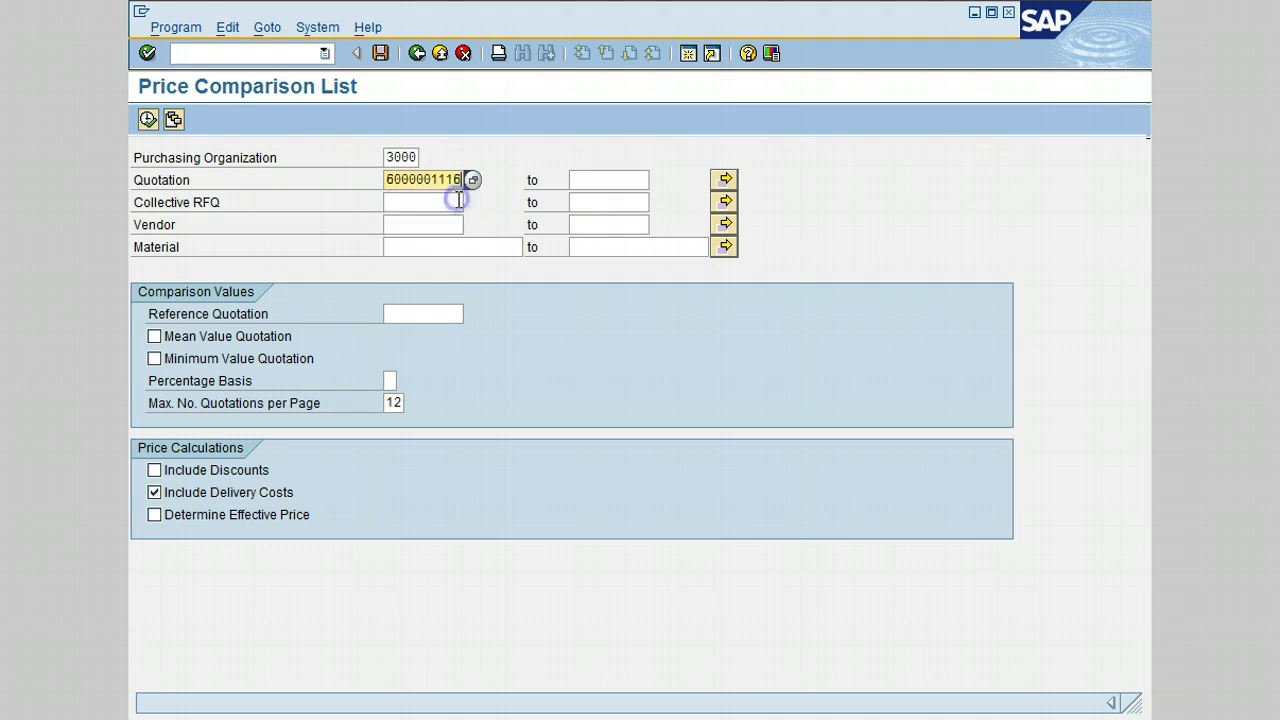
click(725, 181)
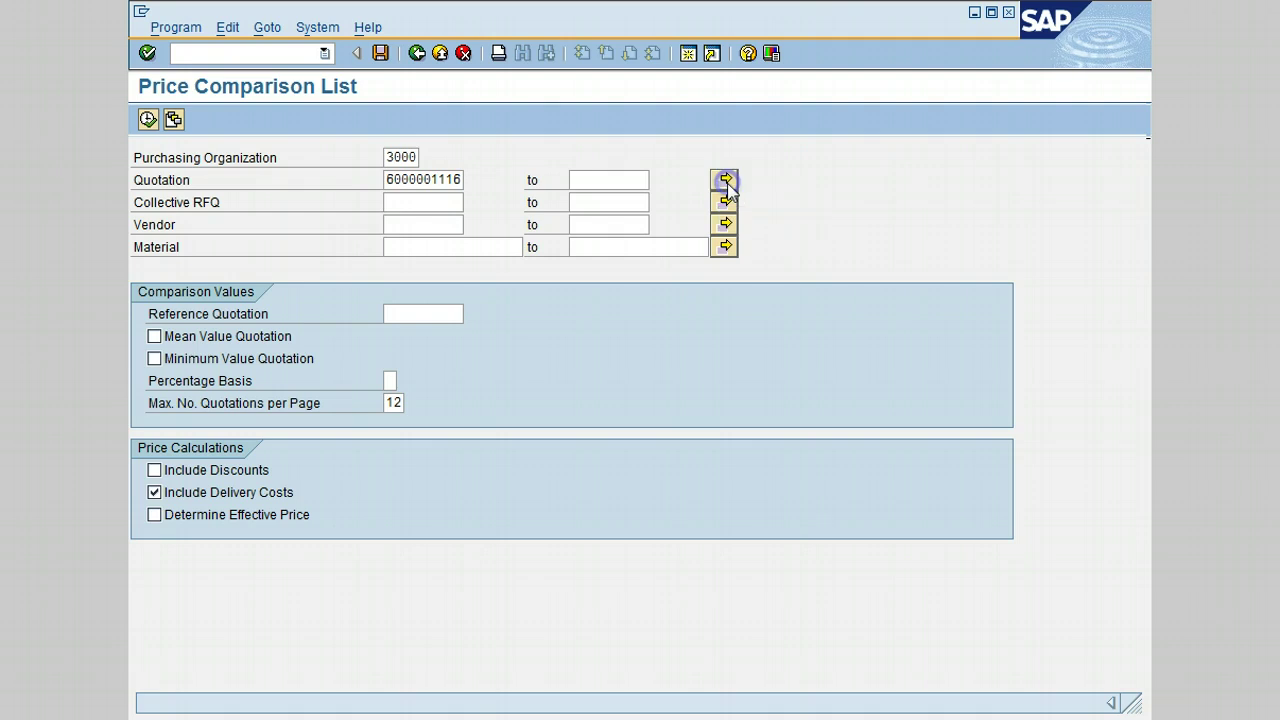
click(219, 277)
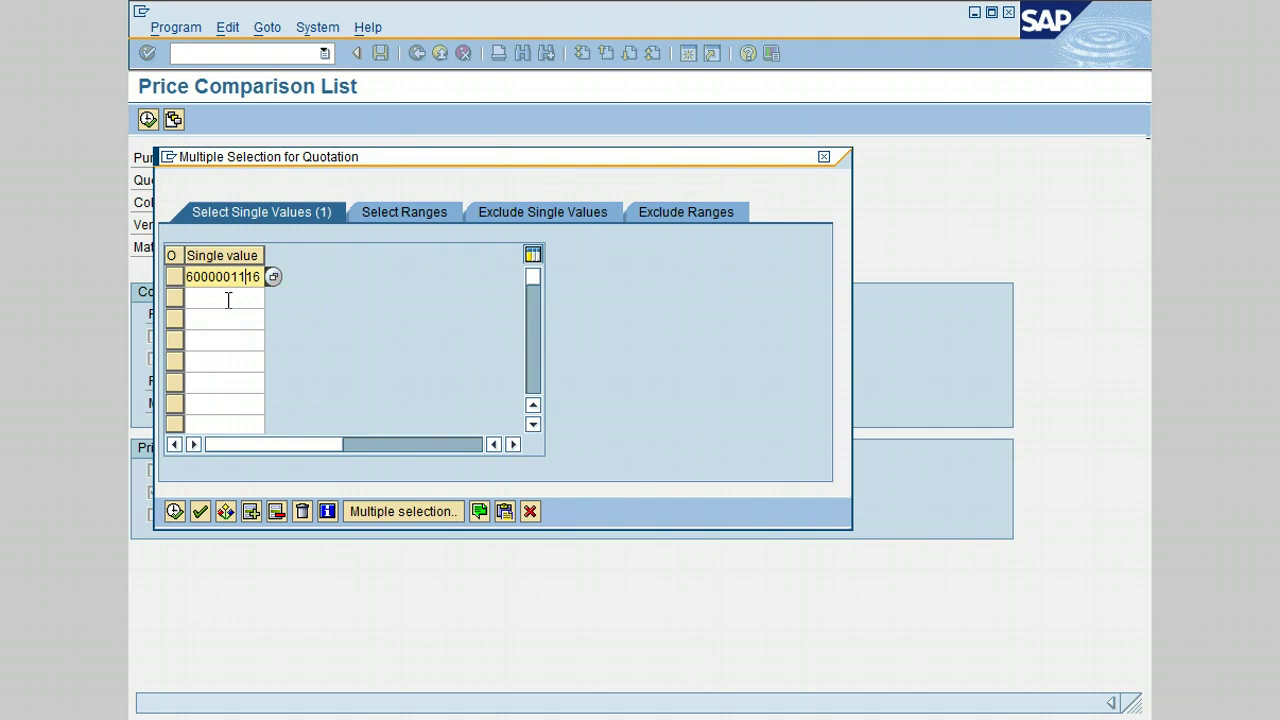
click(227, 298)
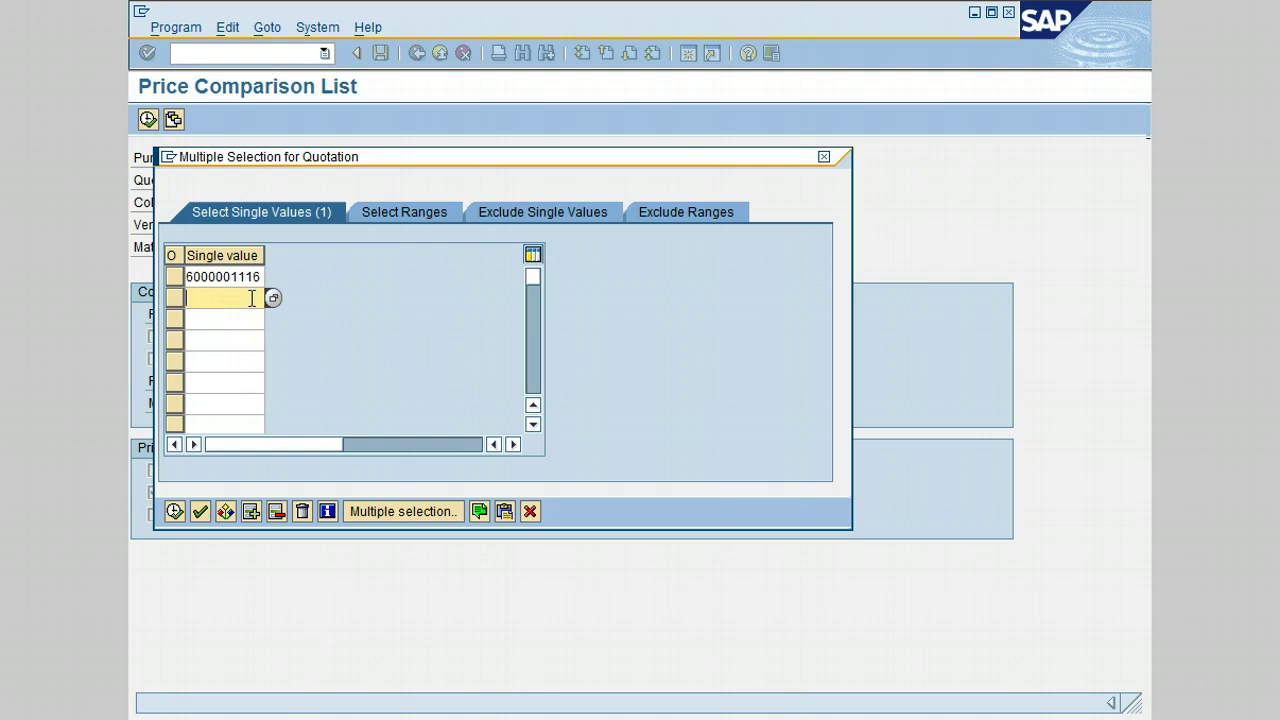
text(6)
click(262, 334)
click(253, 320)
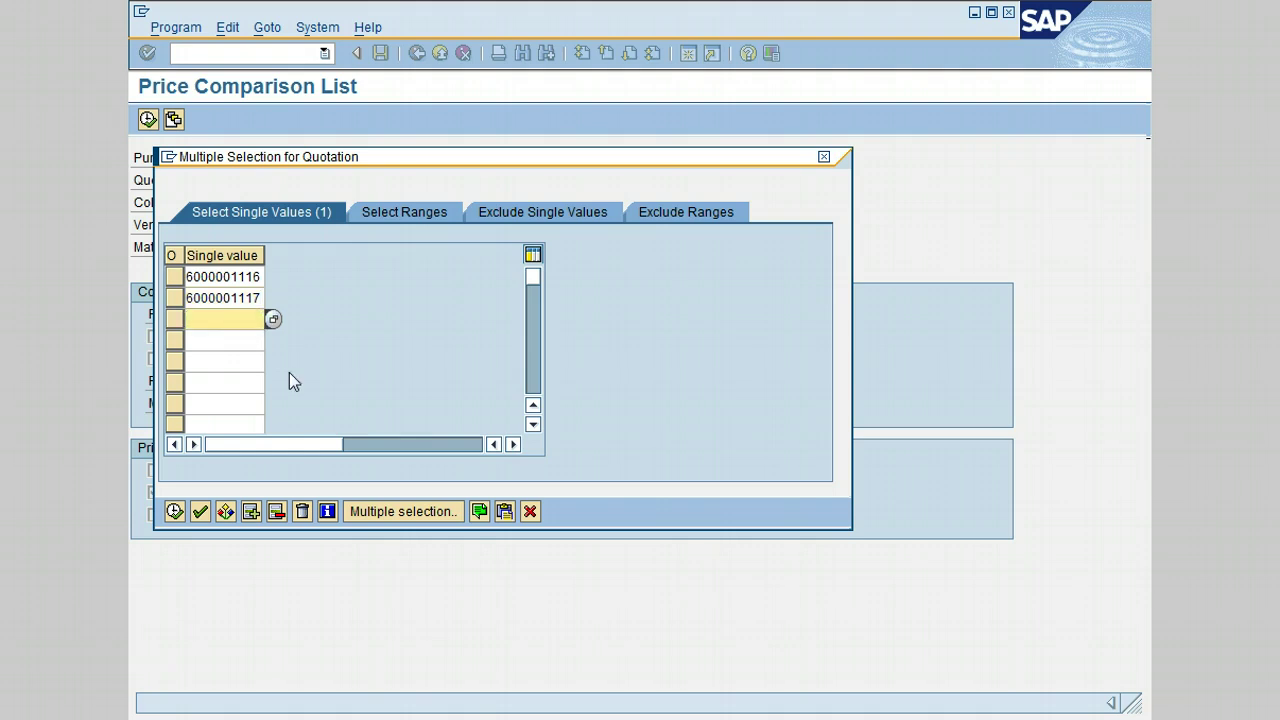
text(6)
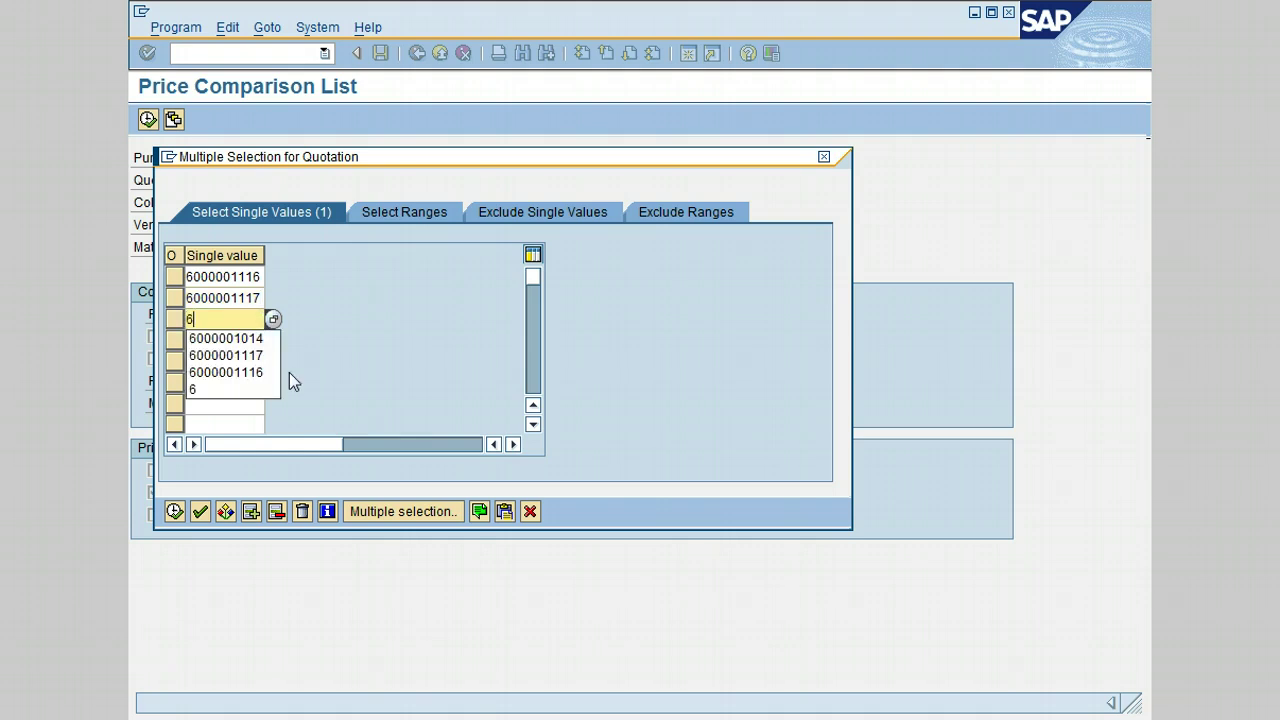
click(251, 339)
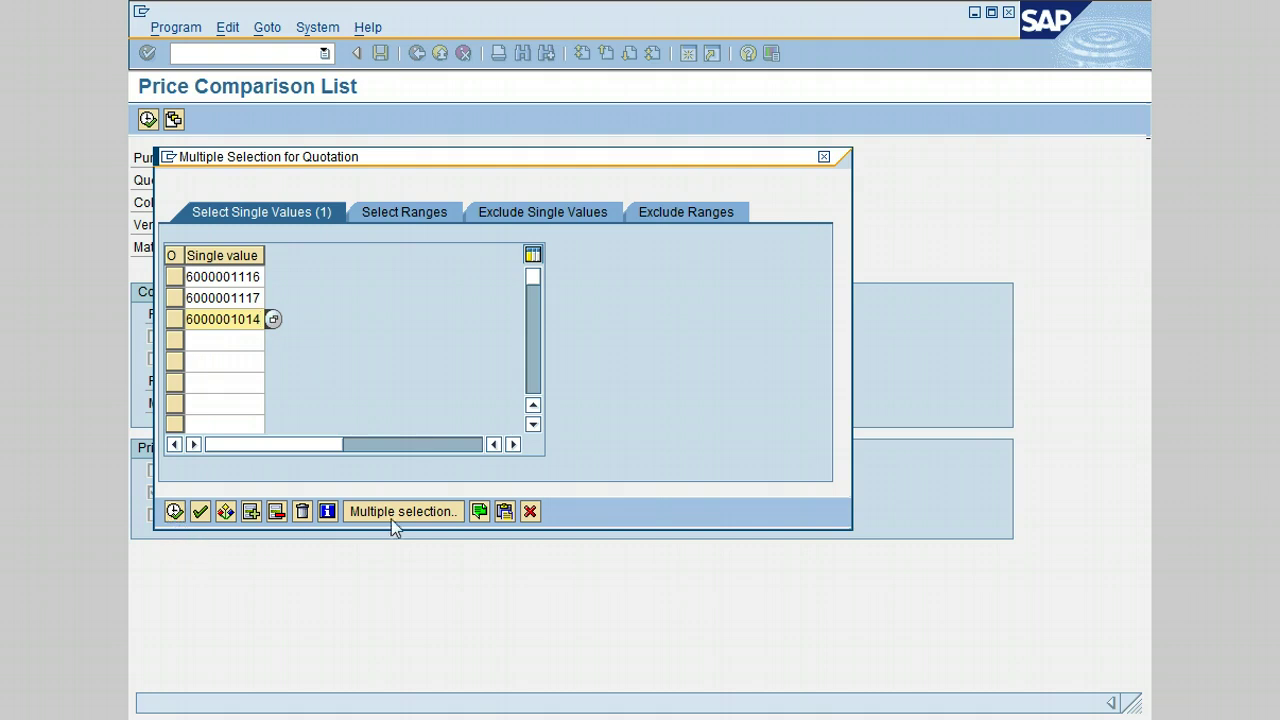
click(231, 320)
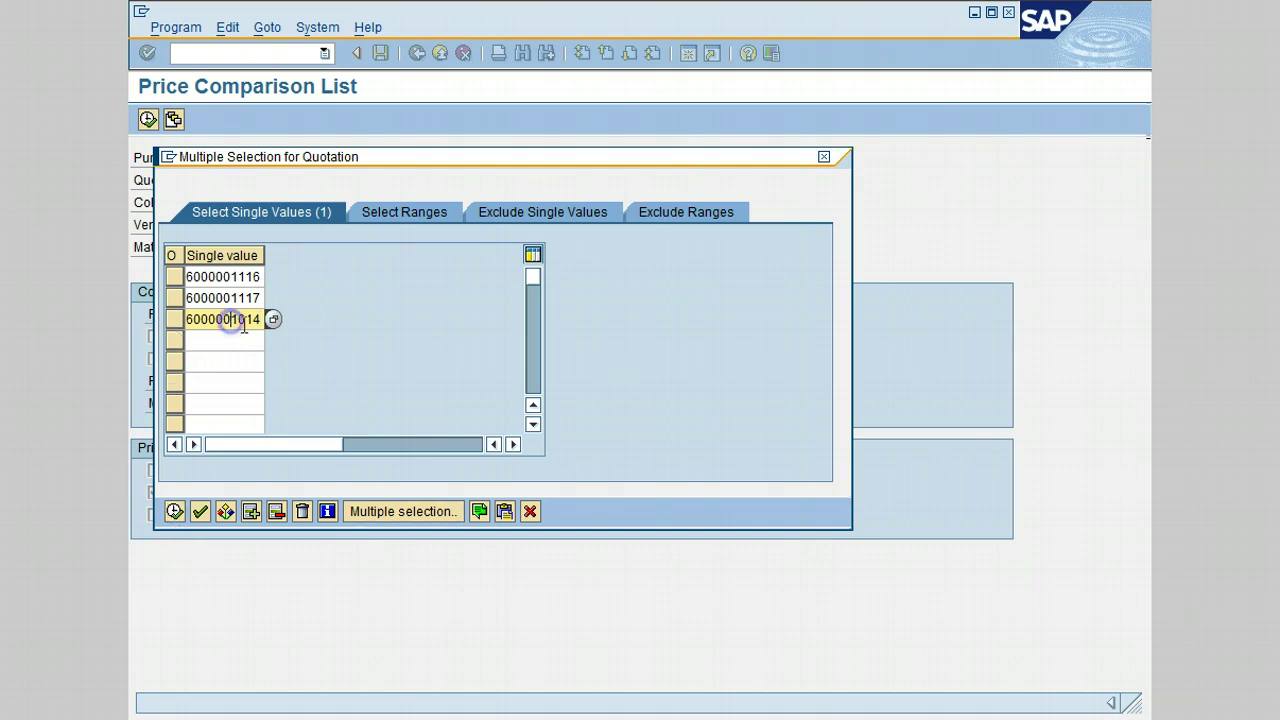
click(278, 517)
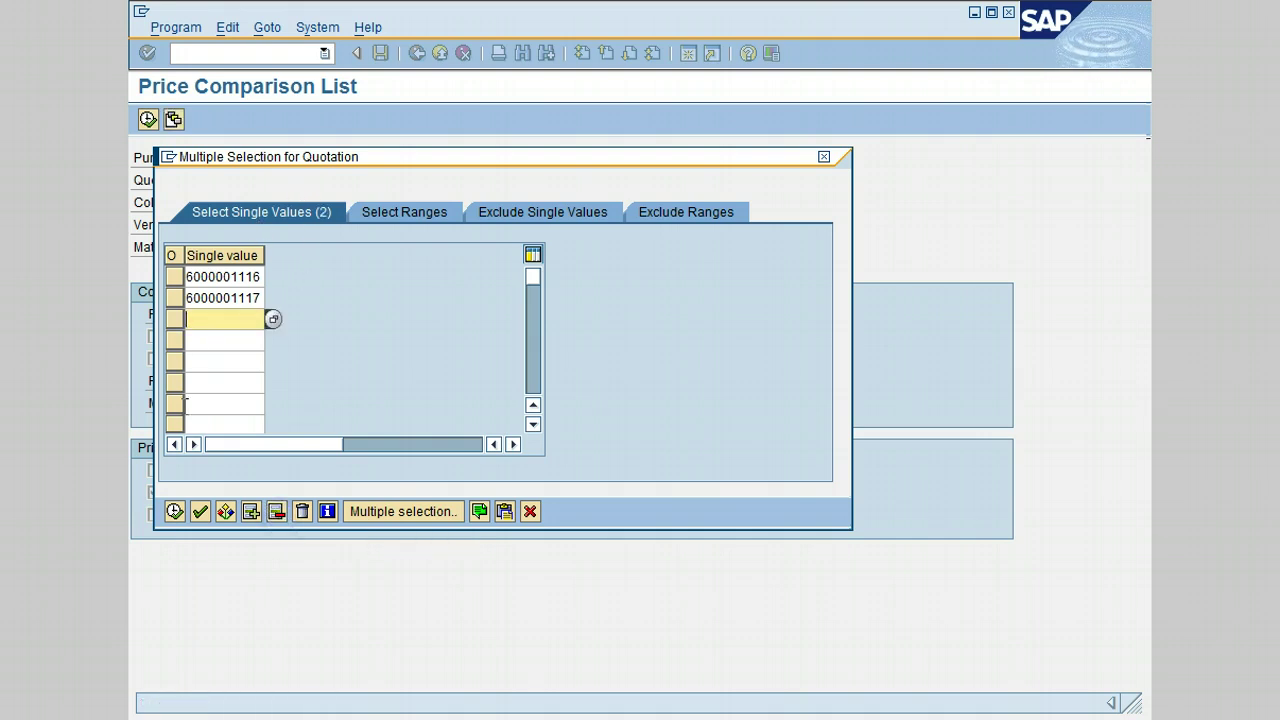
Step: Apply the multiple quotation selection and run the price comparison
click(174, 512)
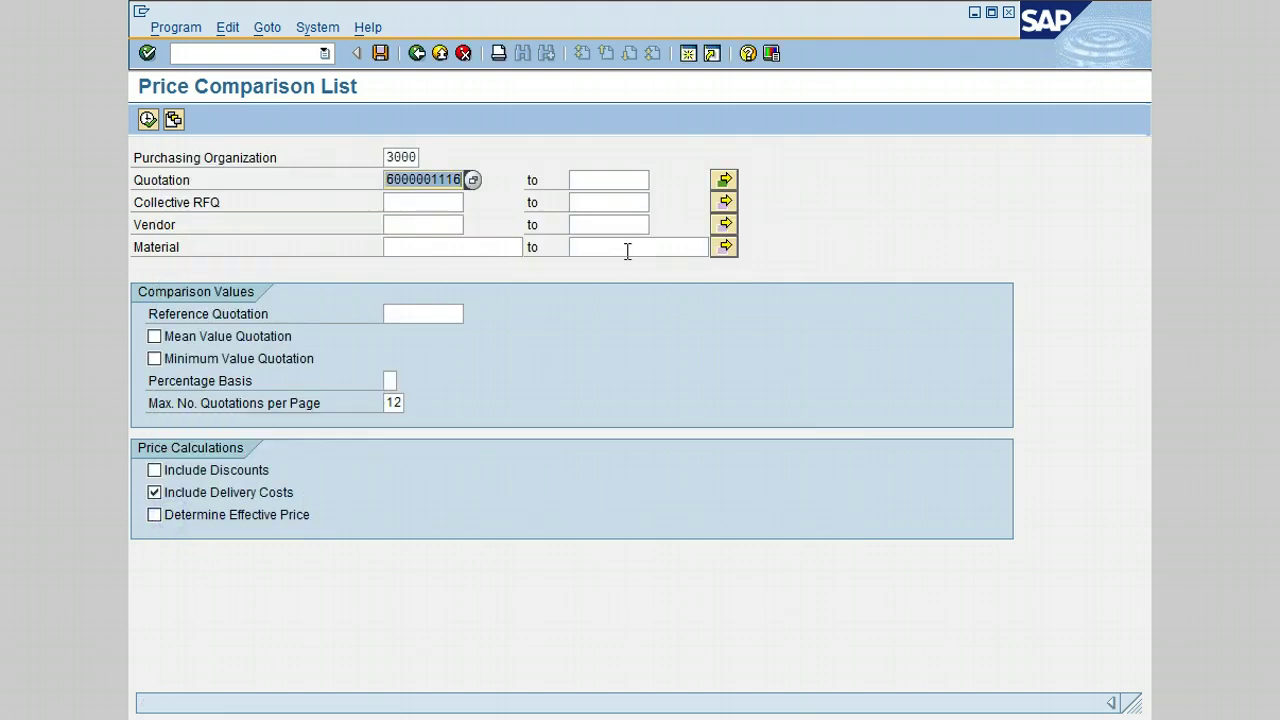
click(148, 120)
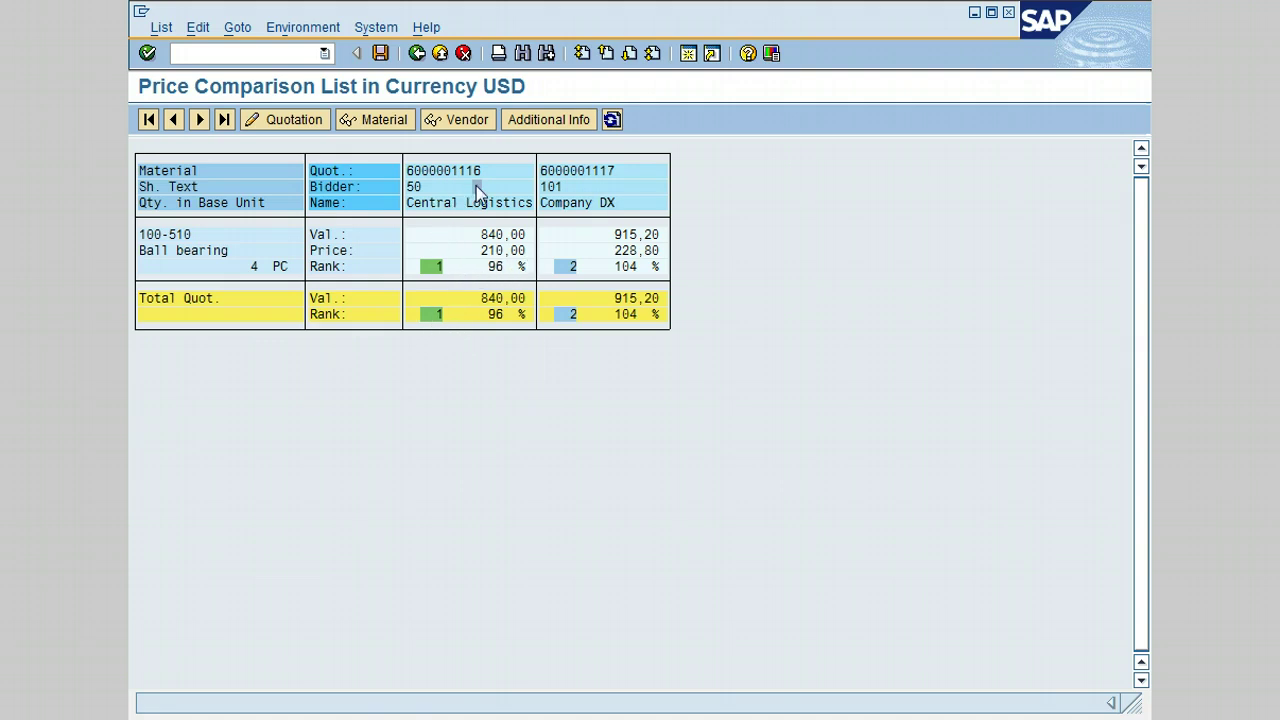
click(285, 122)
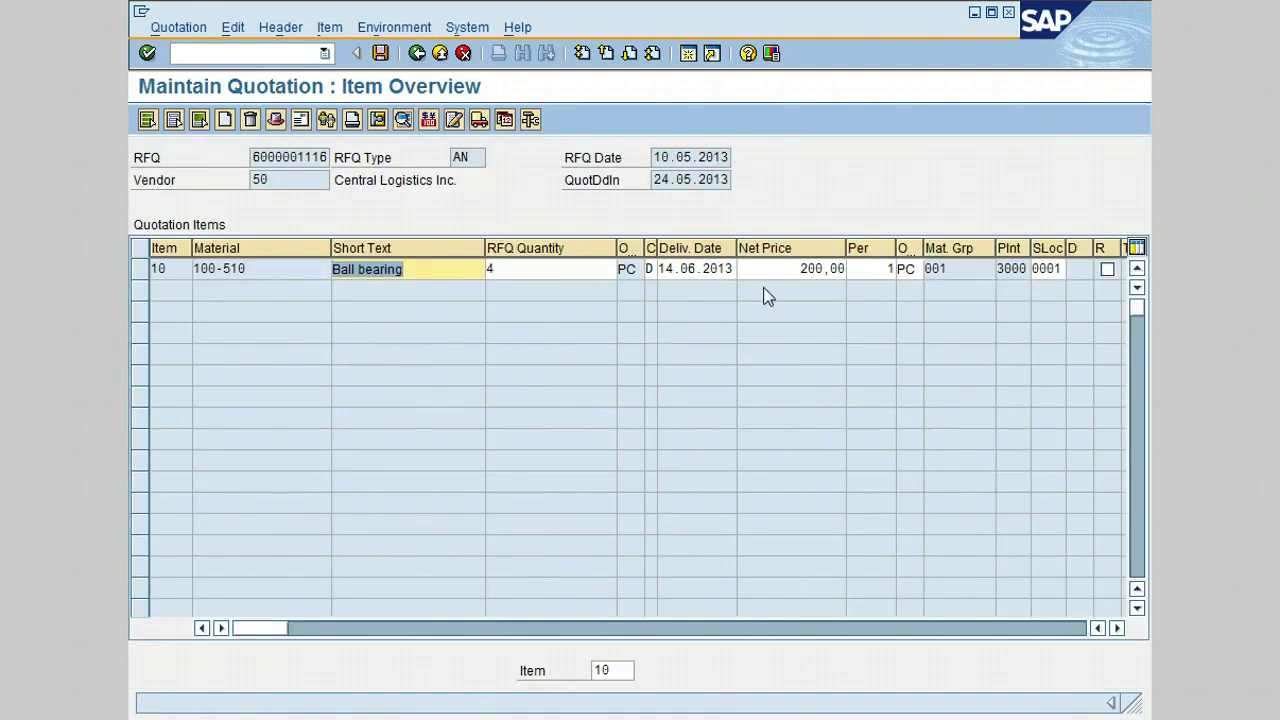
click(141, 268)
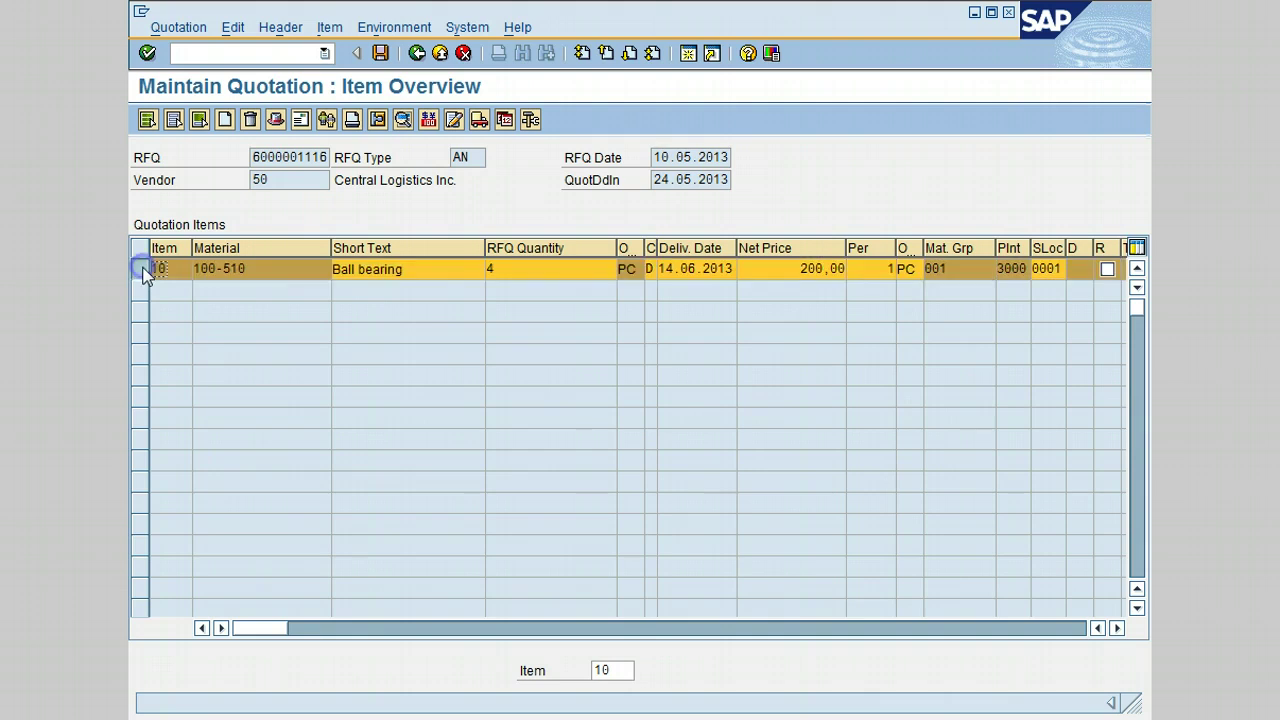
click(378, 120)
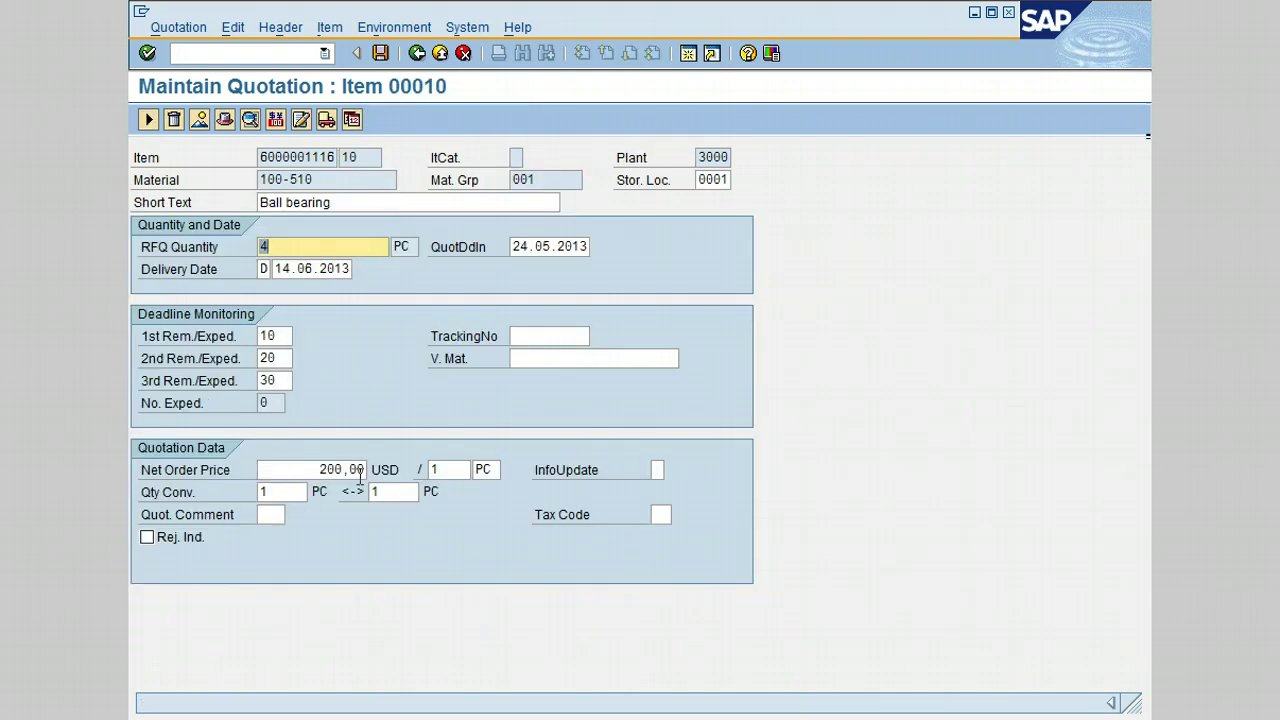
click(275, 120)
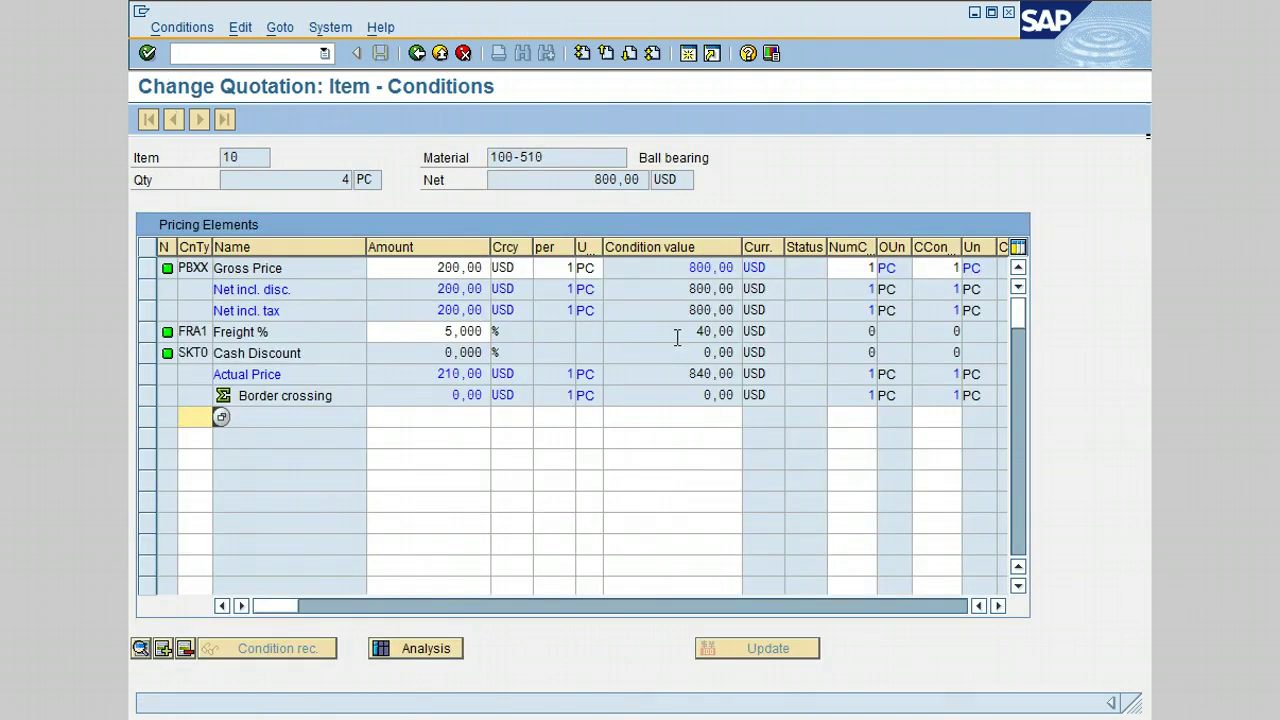
Step: Return to the comparison list and exit the price comparison transaction
click(417, 53)
click(417, 53)
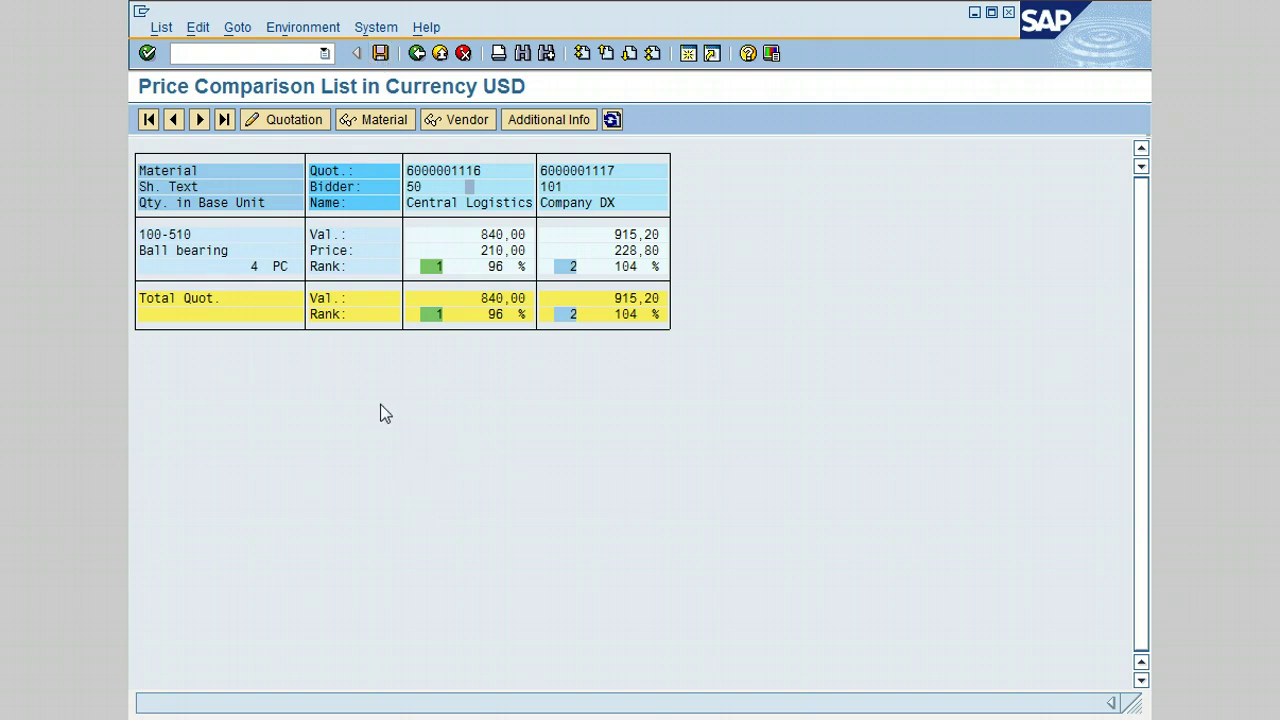
click(418, 55)
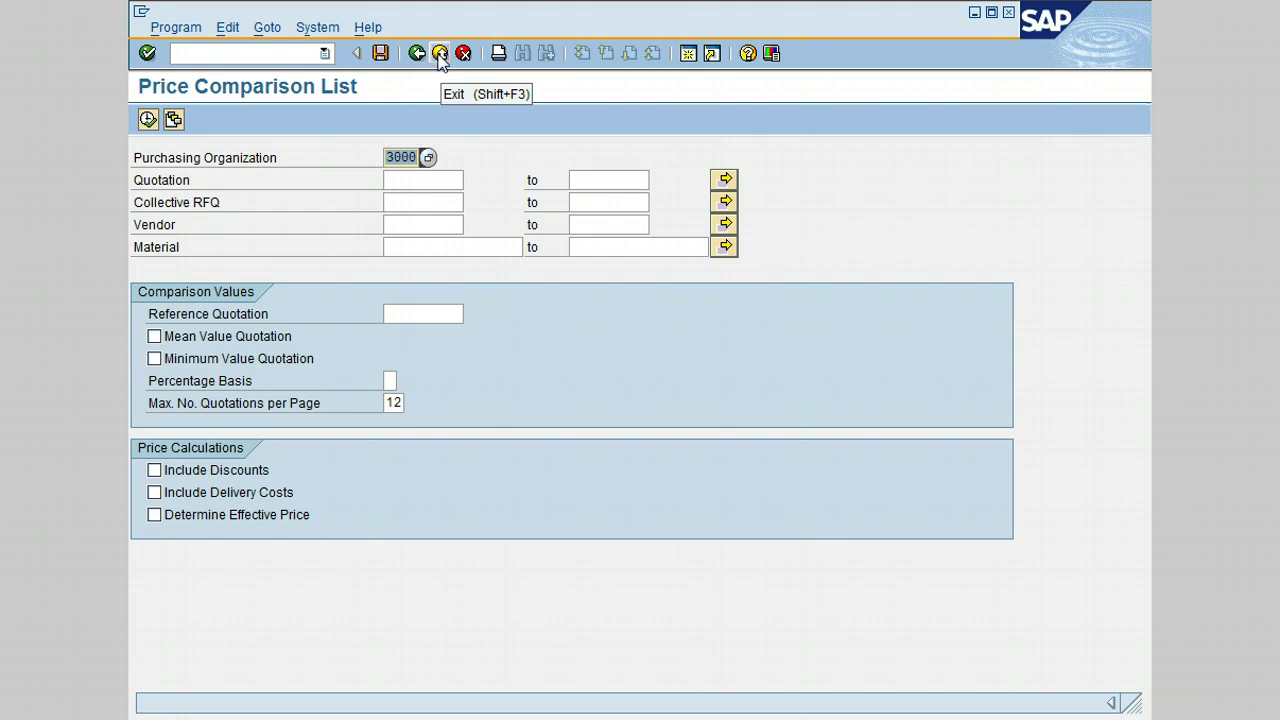
click(439, 53)
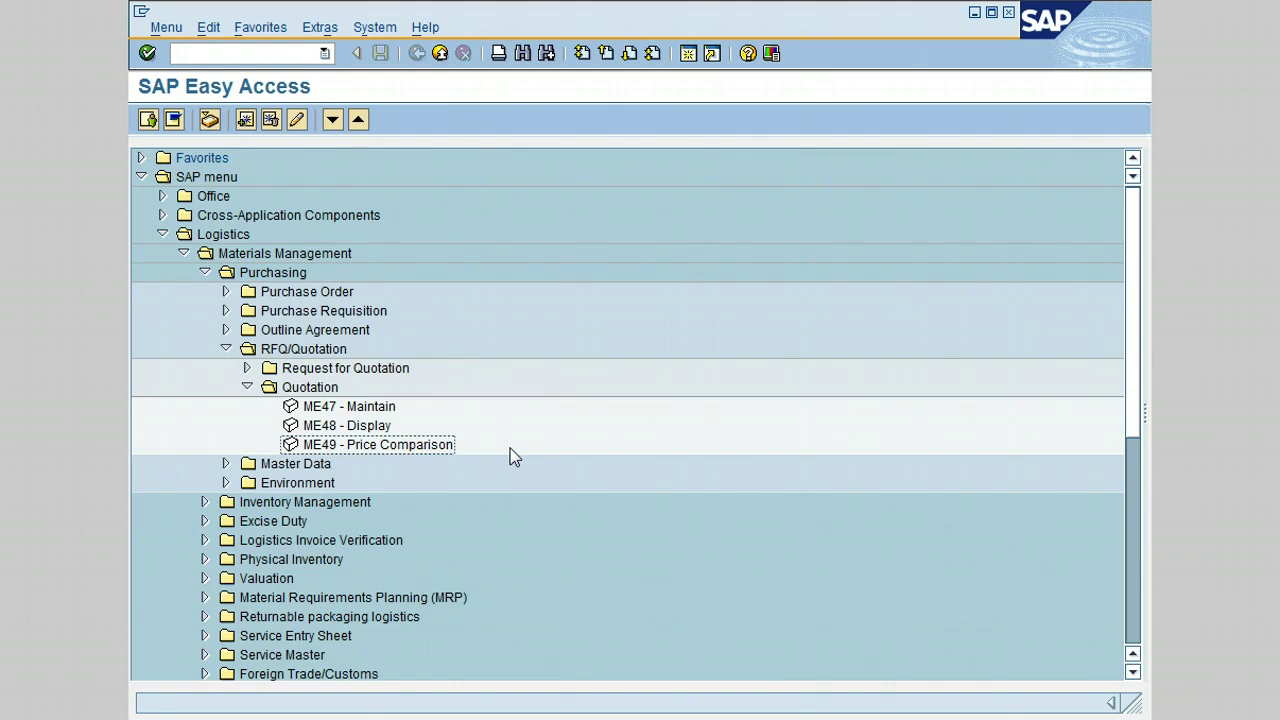